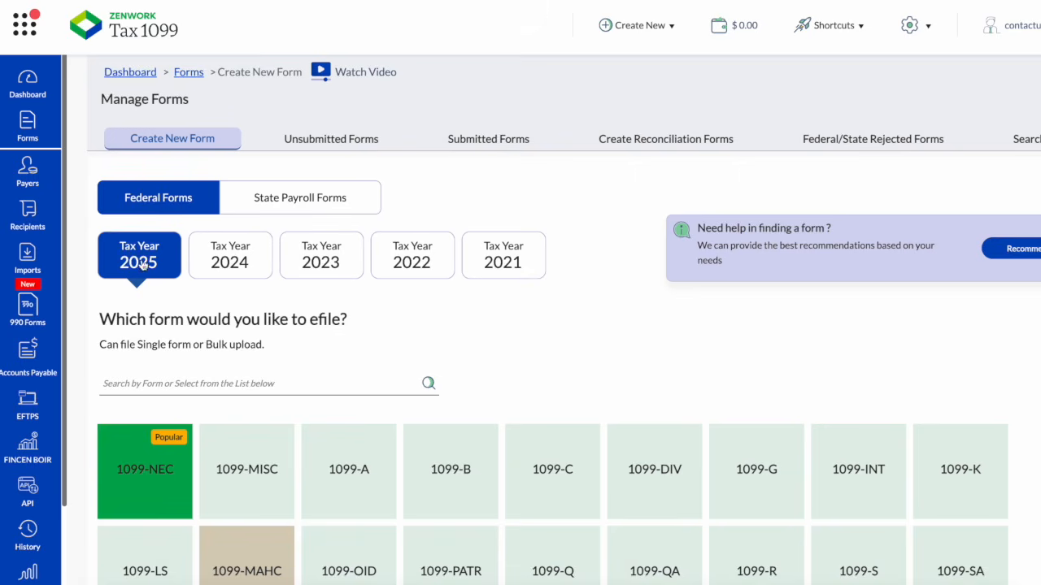
# Look through the federal forms that can be e-filed for tax year 2025
pyautogui.scroll(-1, 159, 329)
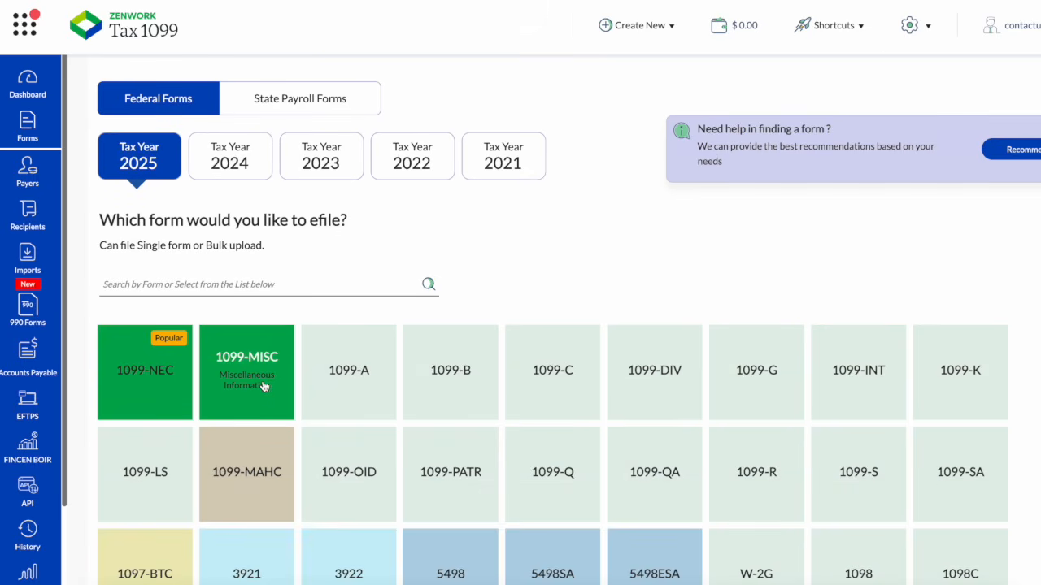
pyautogui.scroll(-4, 450, 388)
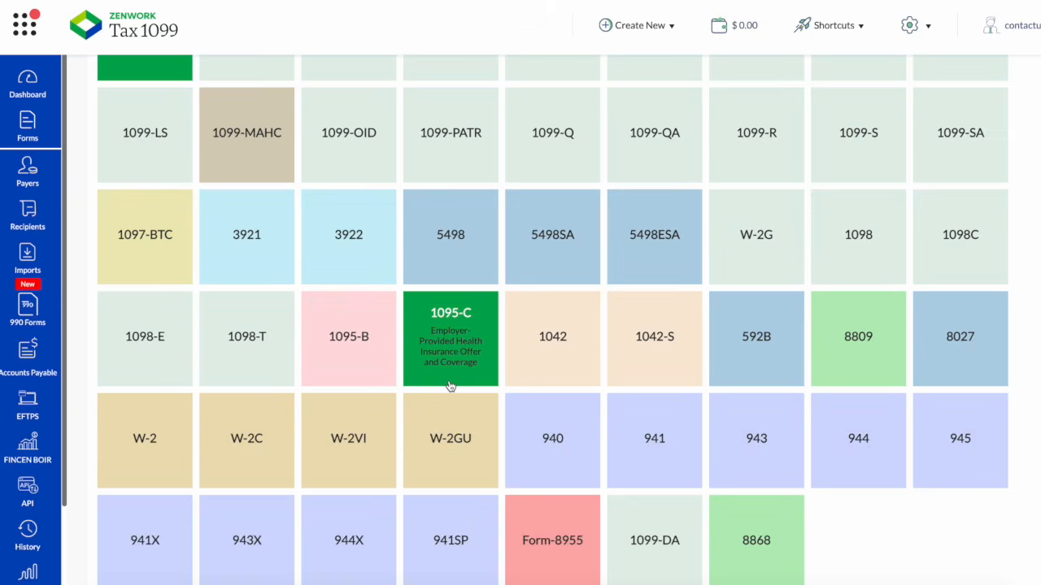
pyautogui.scroll(3, 451, 386)
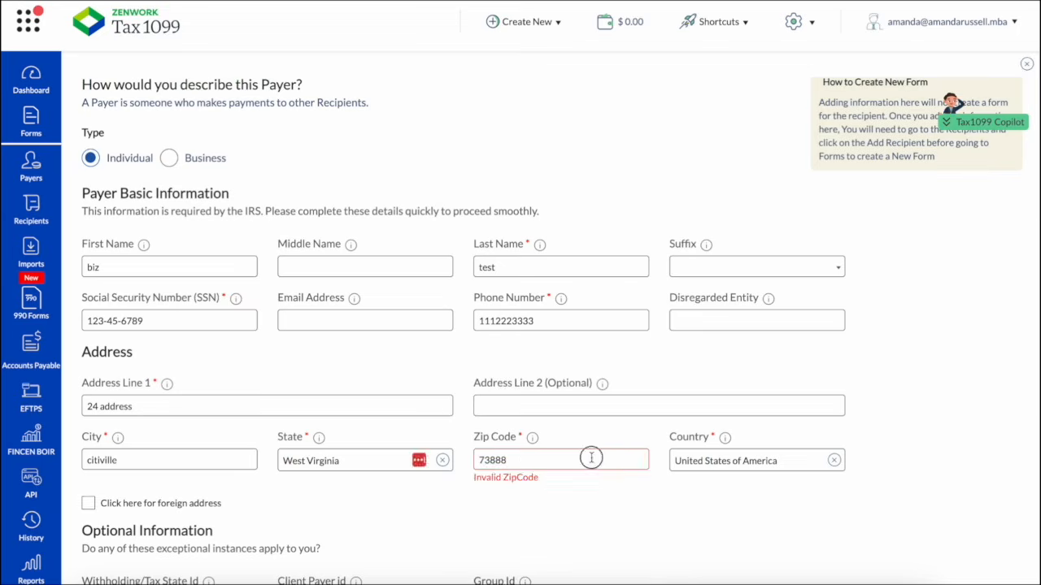
# Set the state in the payer's address to Hawaii
pyautogui.click(349, 455)
pyautogui.press('BackSpace')
pyautogui.press('BackSpace')
pyautogui.press('BackSpace')
pyautogui.press('BackSpace')
pyautogui.press('BackSpace')
pyautogui.press('BackSpace')
pyautogui.press('BackSpace')
pyautogui.press('BackSpace')
pyautogui.press('BackSpace')
pyautogui.press('BackSpace')
pyautogui.press('BackSpace')
pyautogui.press('BackSpace')
pyautogui.press('BackSpace')
pyautogui.write('hawaii')
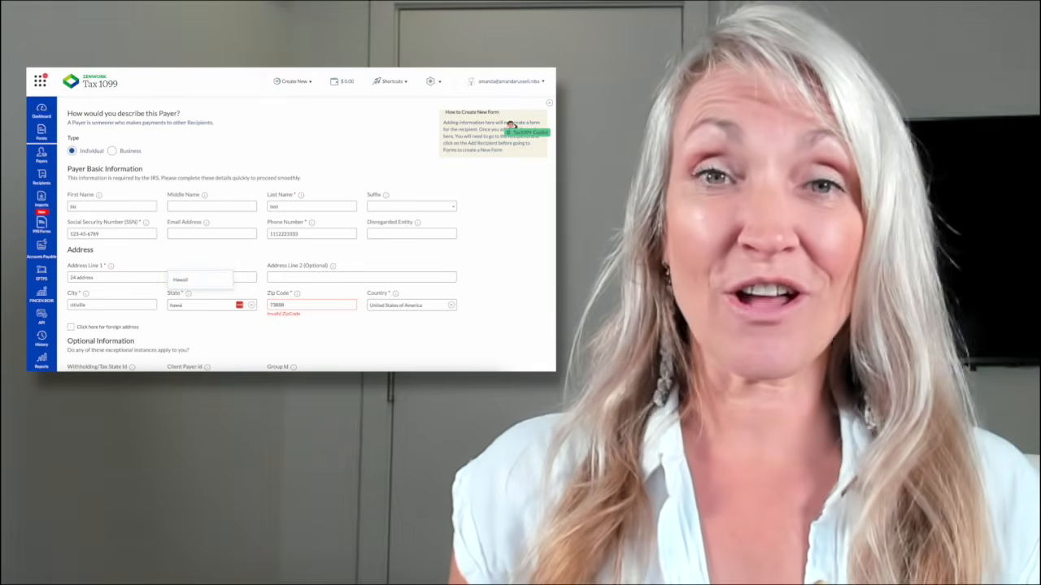
pyautogui.click(408, 404)
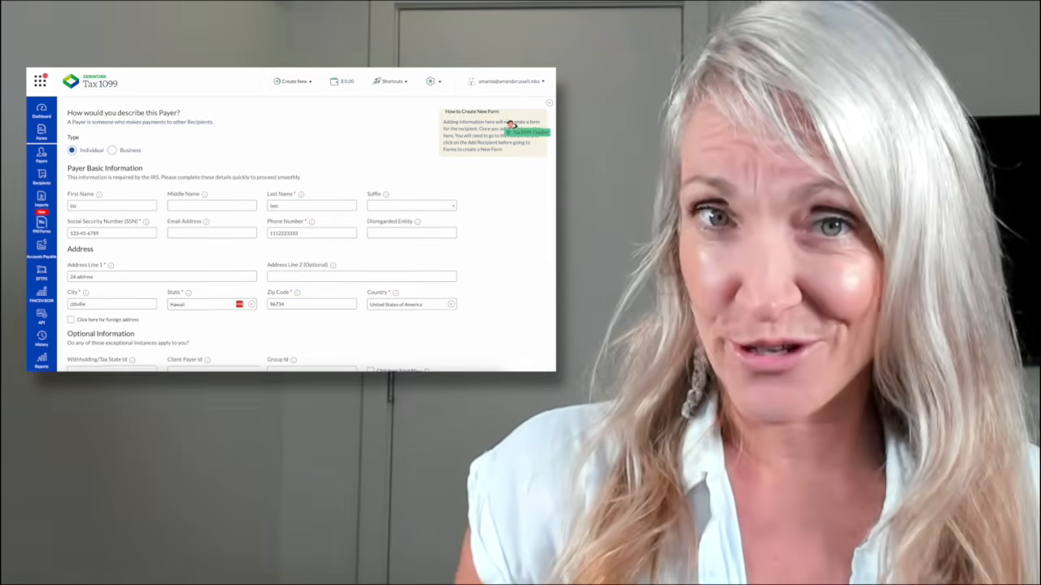
pyautogui.scroll(-3, 284, 244)
pyautogui.click(78, 360)
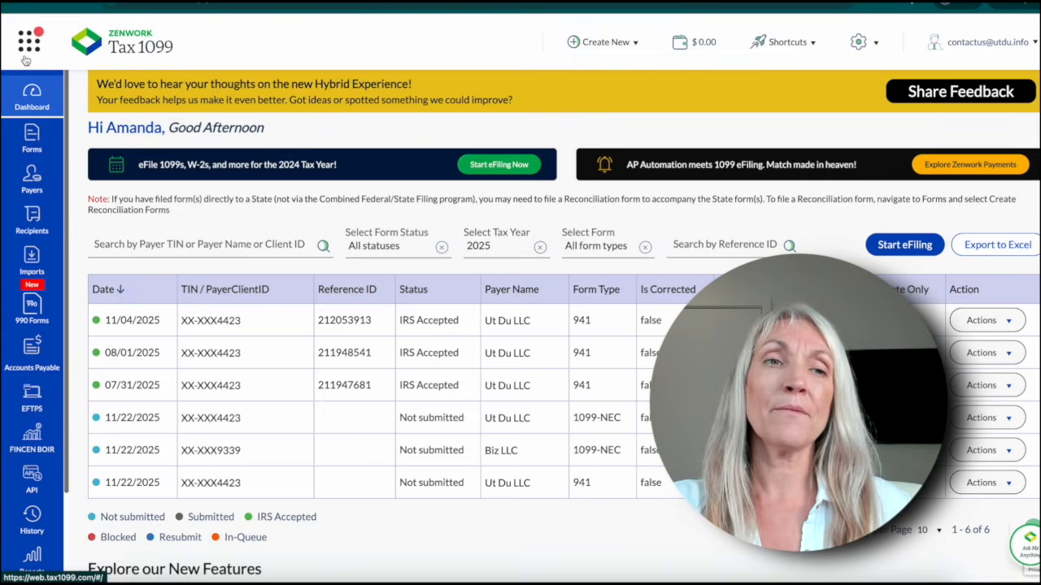
# Choose the Tax1099 product and view the blank form for adding a payer
pyautogui.click(25, 54)
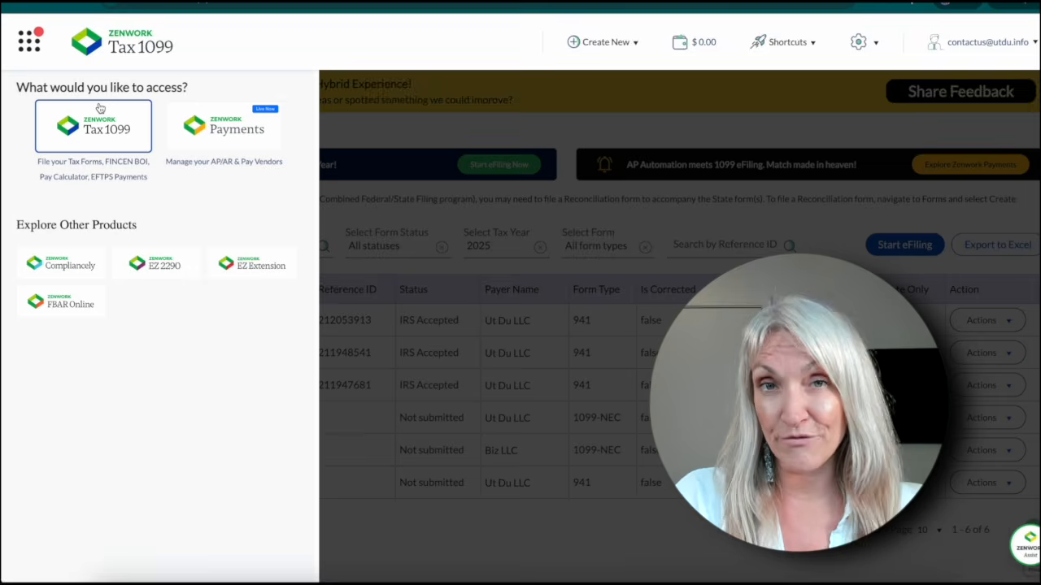
pyautogui.click(110, 135)
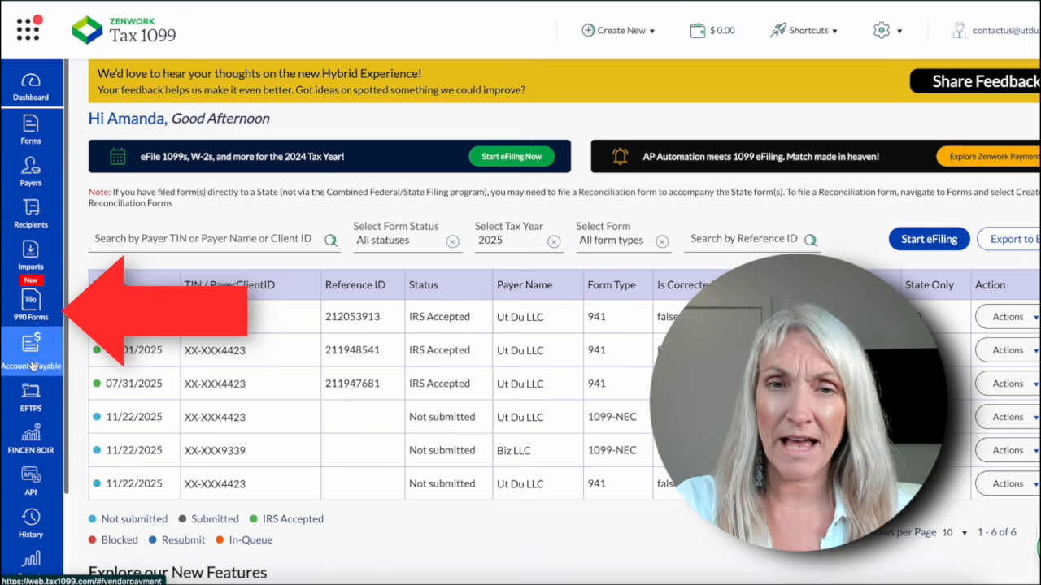
pyautogui.moveTo(24, 130)
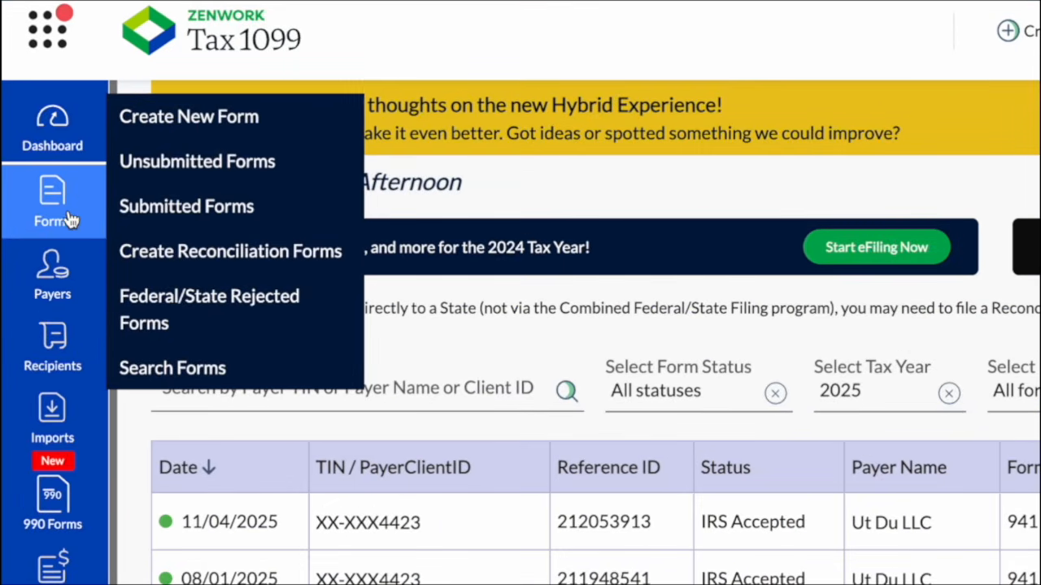
pyautogui.moveTo(38, 294)
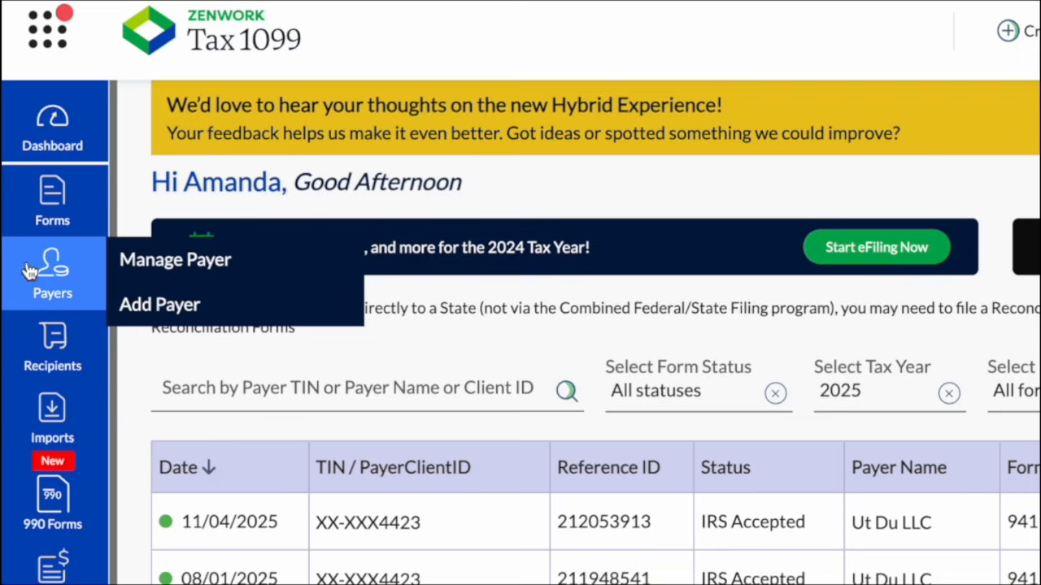
pyautogui.click(29, 271)
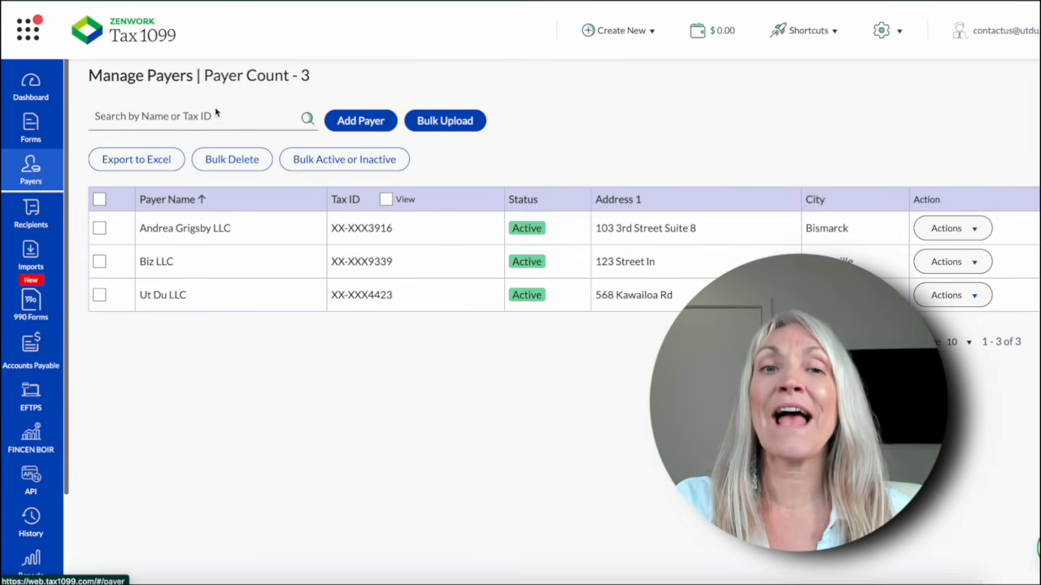
pyautogui.click(361, 121)
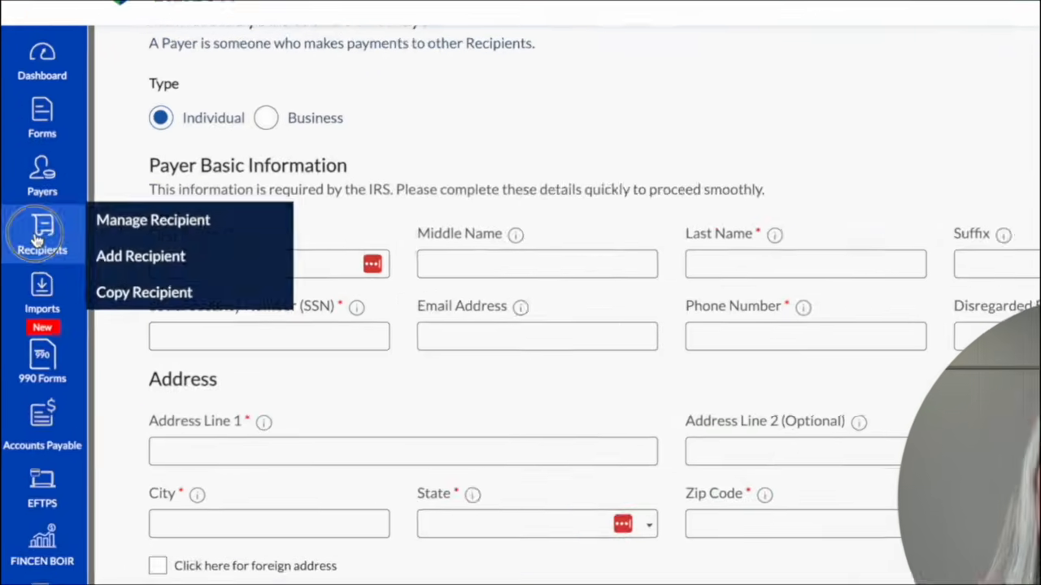
# Go to the recipients list and view the blank form for adding a recipient
pyautogui.click(31, 210)
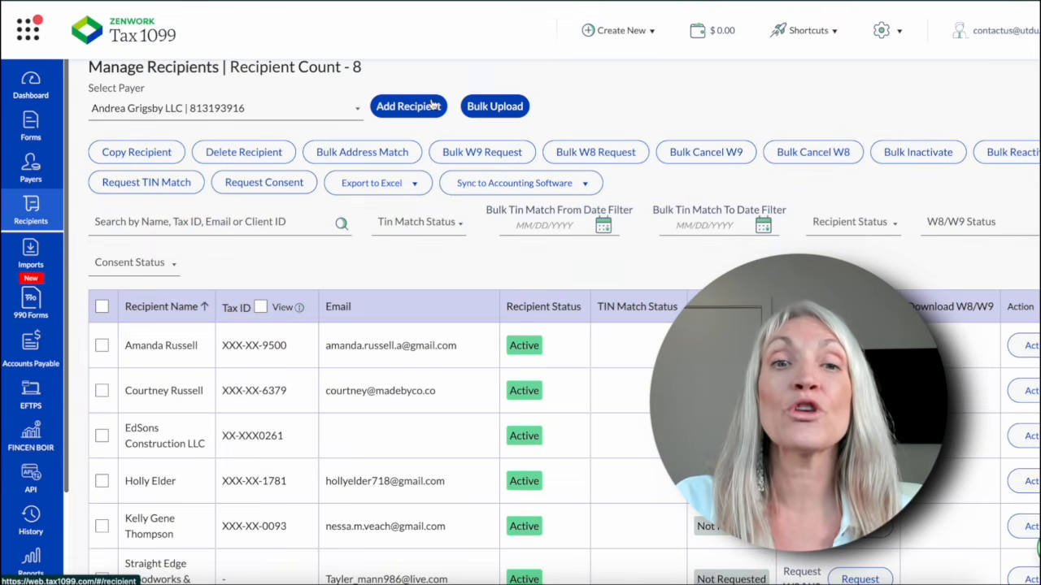
pyautogui.click(421, 114)
pyautogui.scroll(-1, 420, 114)
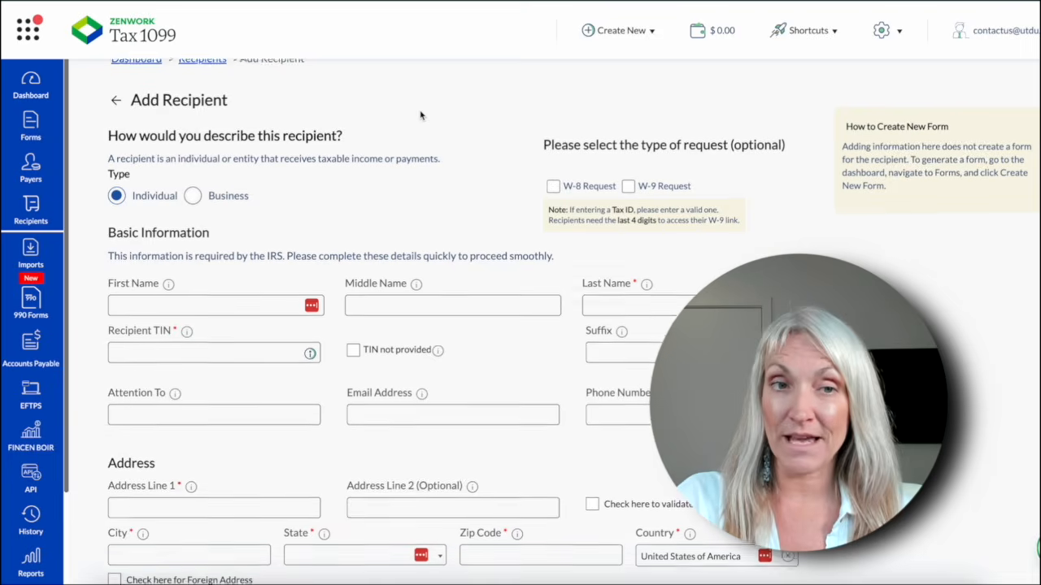
# Return to the recipients list, view the bulk upload dialog for recipients, and close it
pyautogui.click(33, 210)
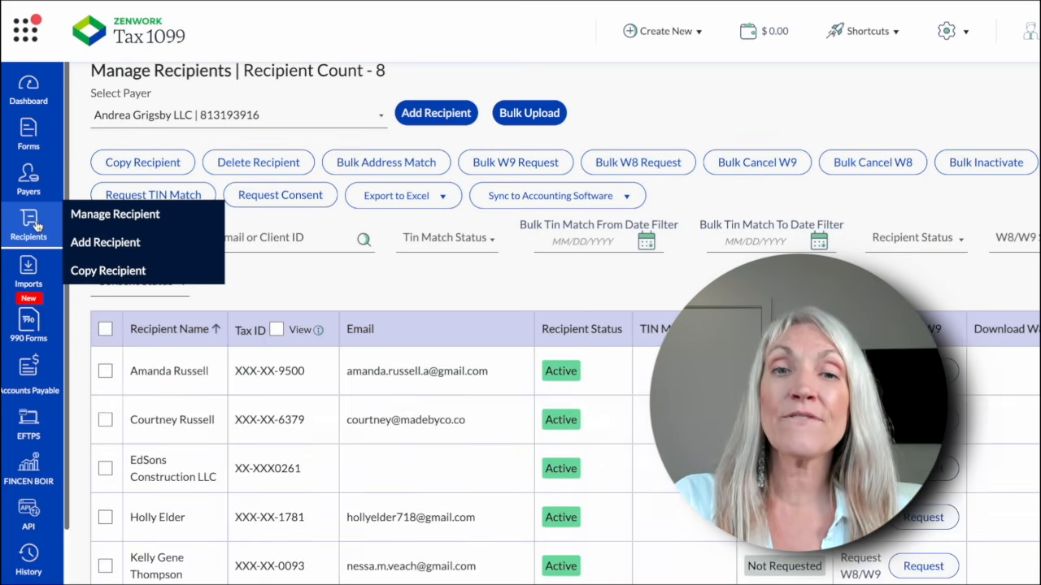
pyautogui.click(523, 114)
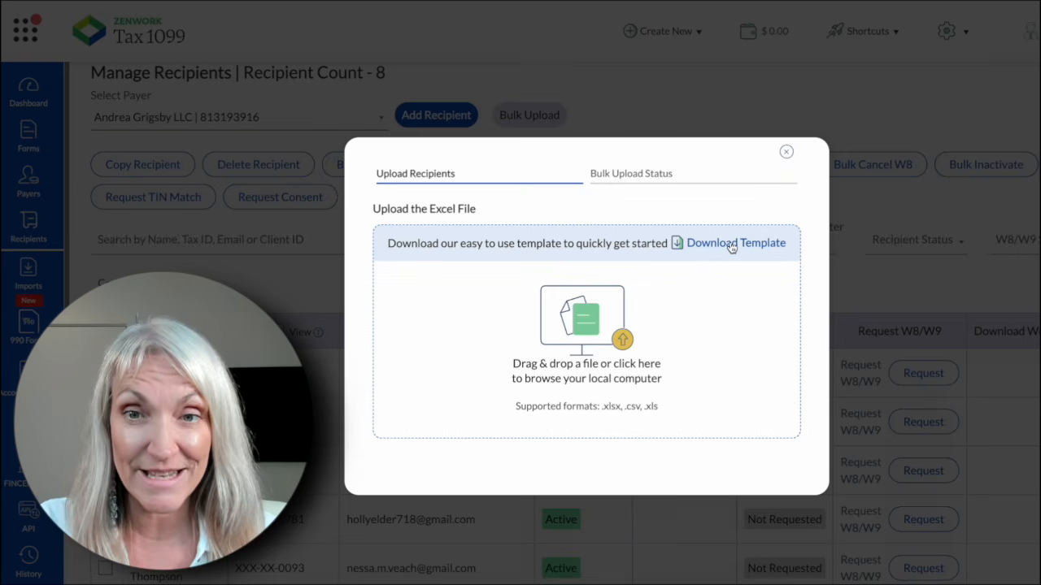
pyautogui.click(786, 152)
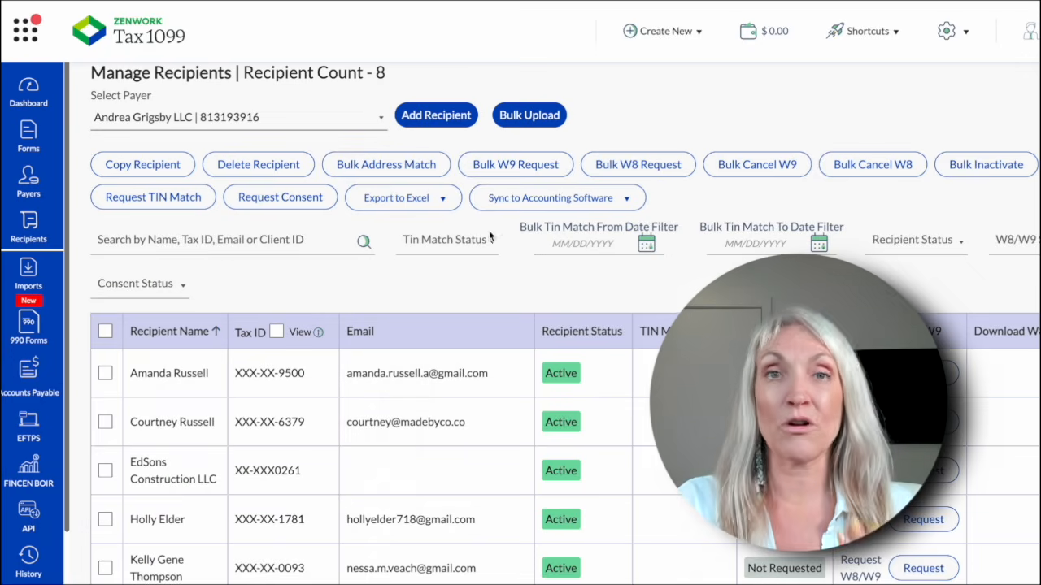
# Create a new federal 1099-MISC form for tax year 2025
pyautogui.click(29, 135)
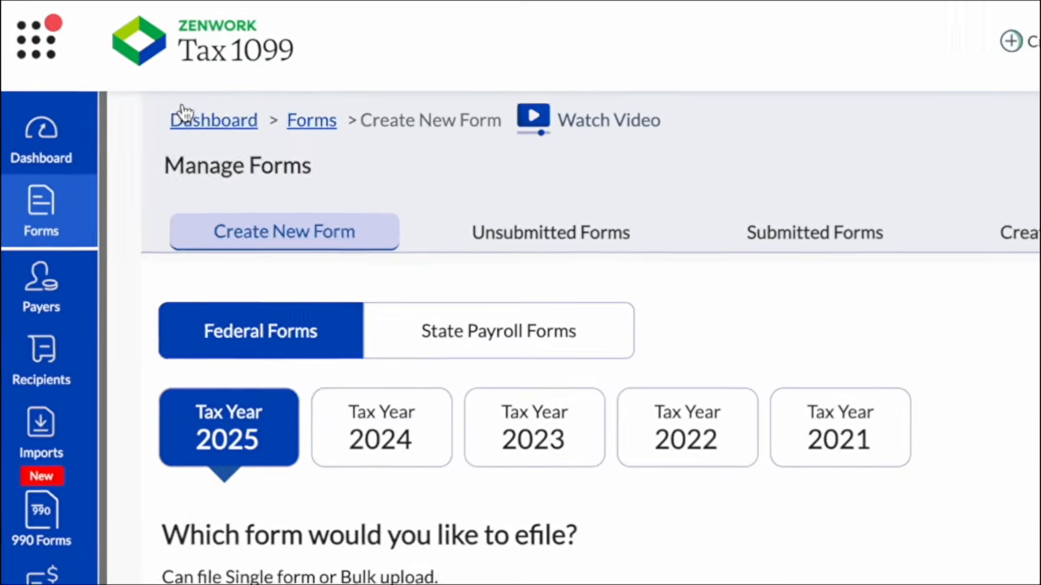
pyautogui.moveTo(53, 234)
pyautogui.click(163, 137)
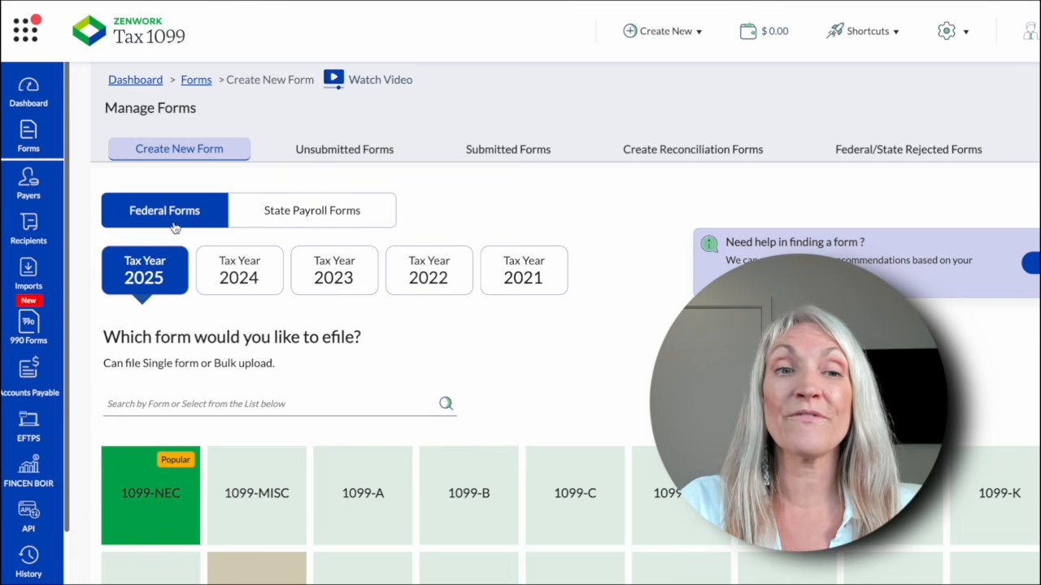
pyautogui.scroll(-2, 161, 361)
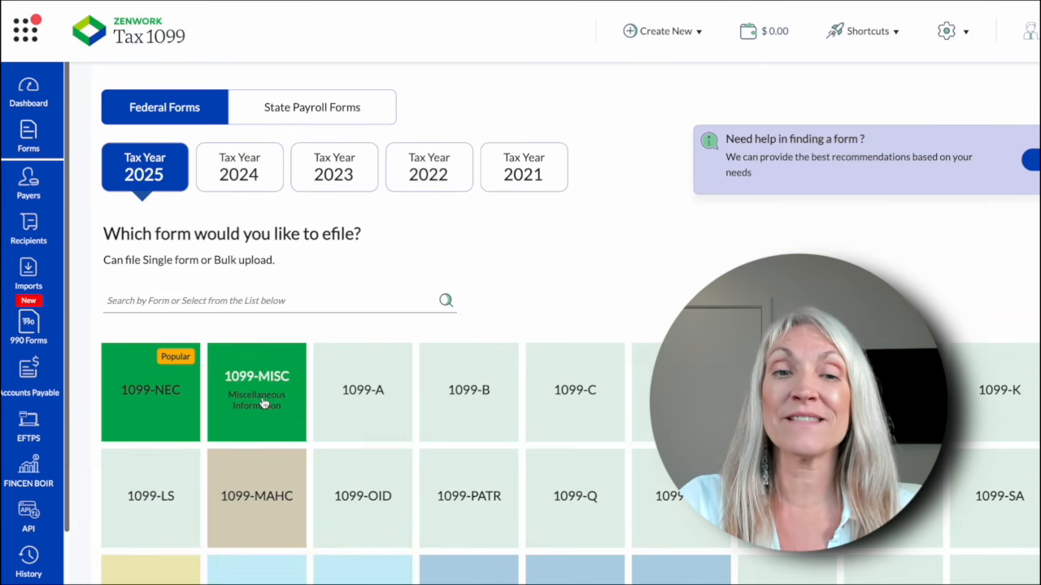
pyautogui.scroll(-5, 405, 400)
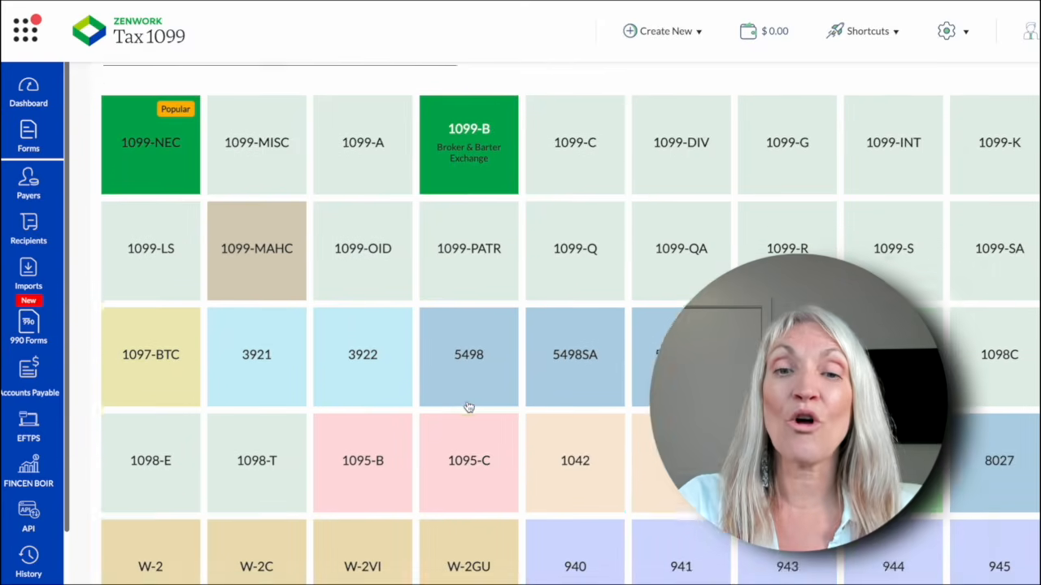
pyautogui.scroll(6, 468, 407)
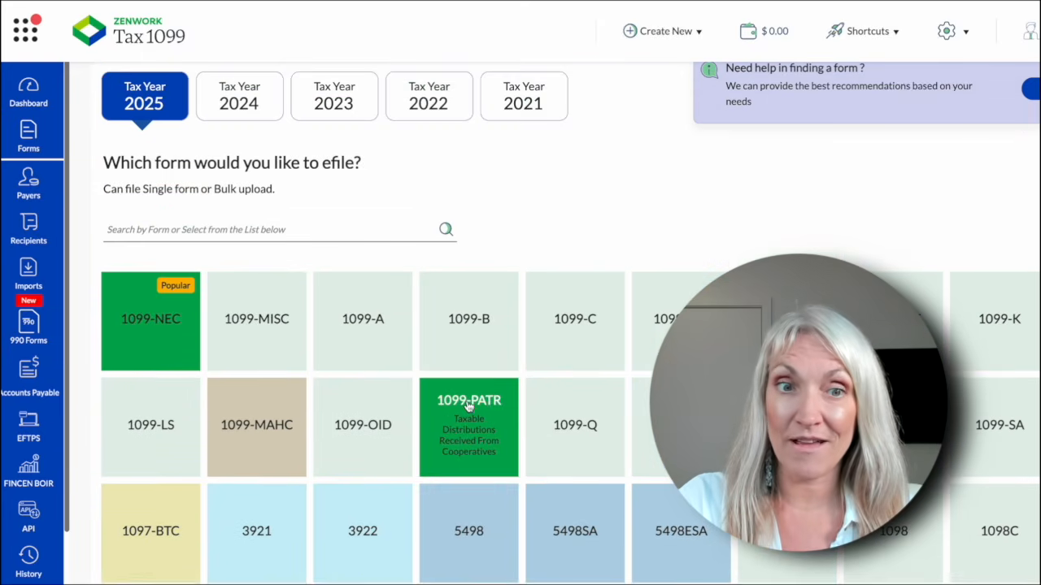
pyautogui.click(256, 313)
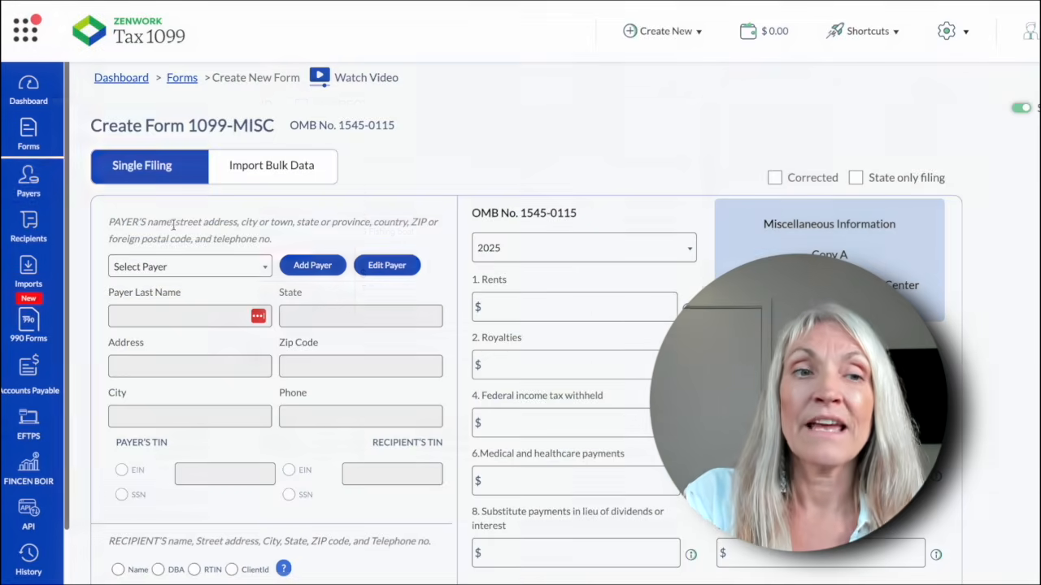
# Select Biz LLC as the payer on the 1099-MISC form
pyautogui.moveTo(33, 189)
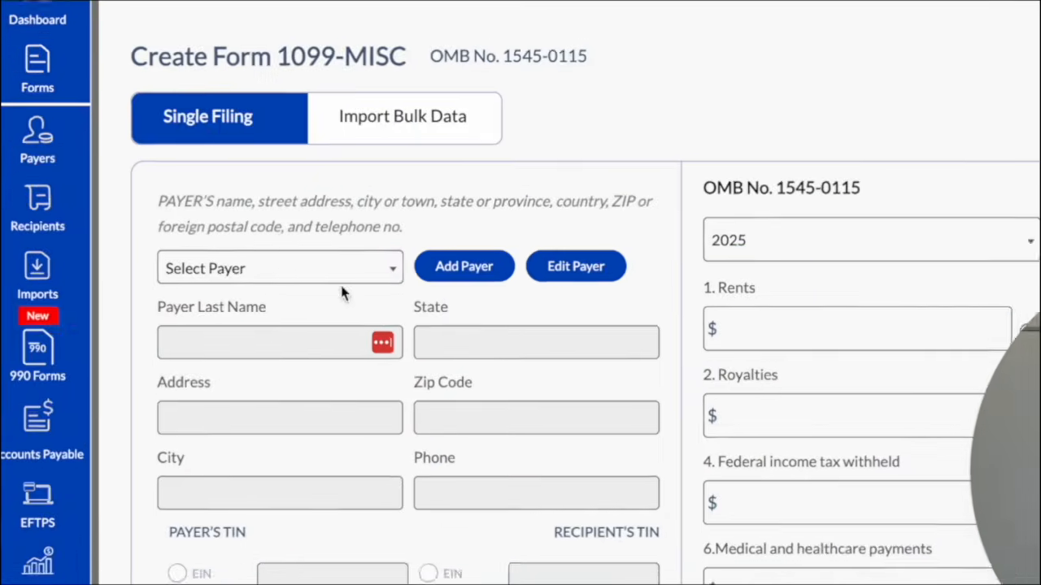
pyautogui.click(265, 267)
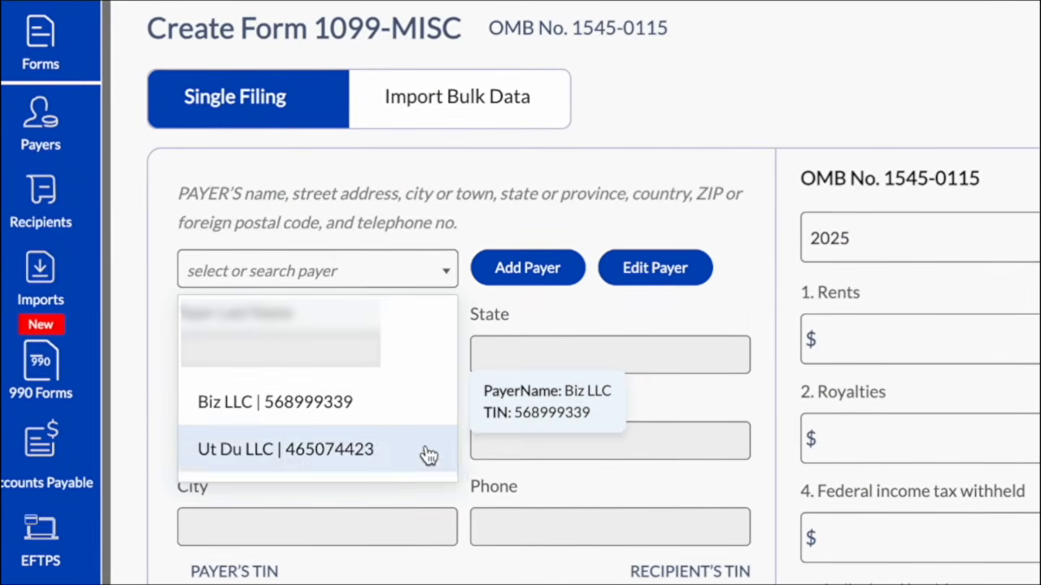
pyautogui.click(389, 421)
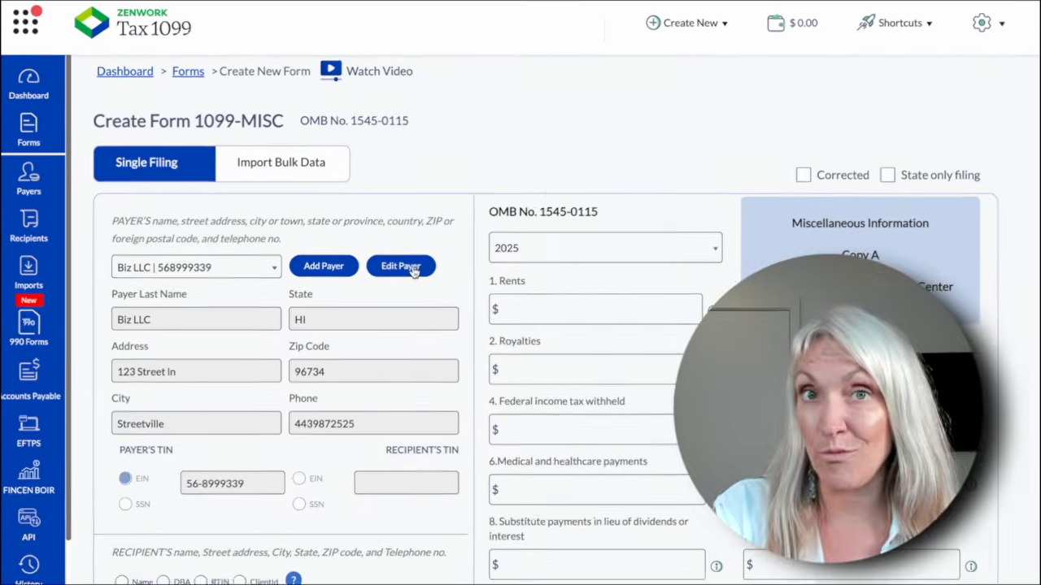
# Select the existing individual recipient on the 1099-MISC form
pyautogui.scroll(-4, 413, 271)
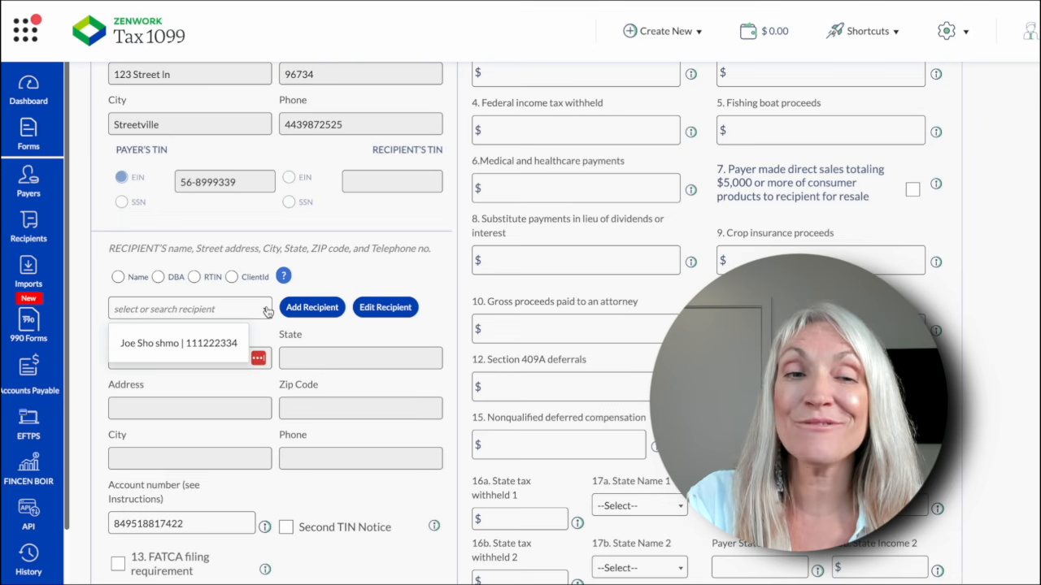
pyautogui.click(203, 344)
pyautogui.scroll(-2, 212, 349)
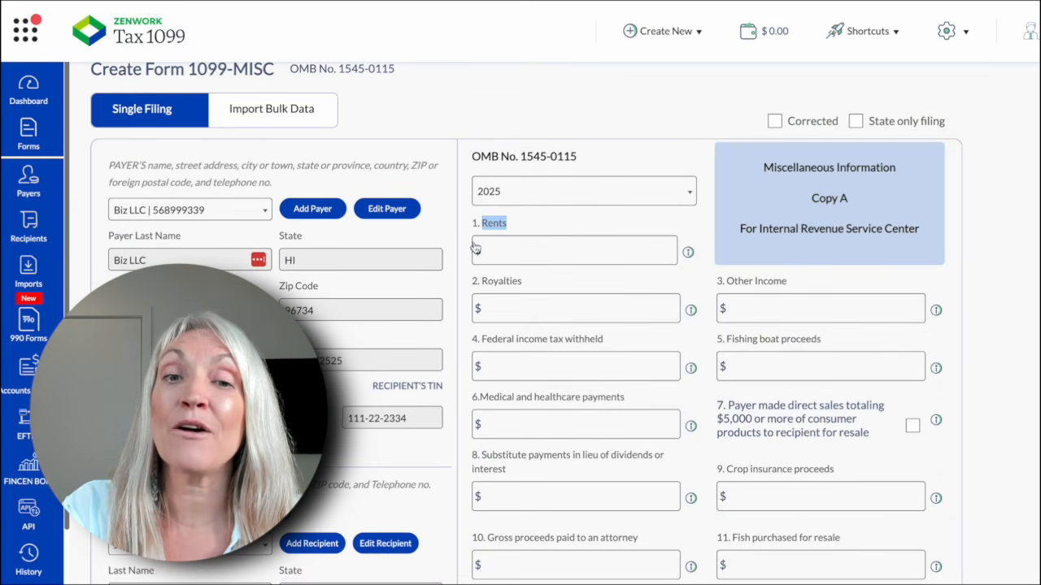
# Enter 10000 as the rents amount in box 1 of the form
pyautogui.click(520, 248)
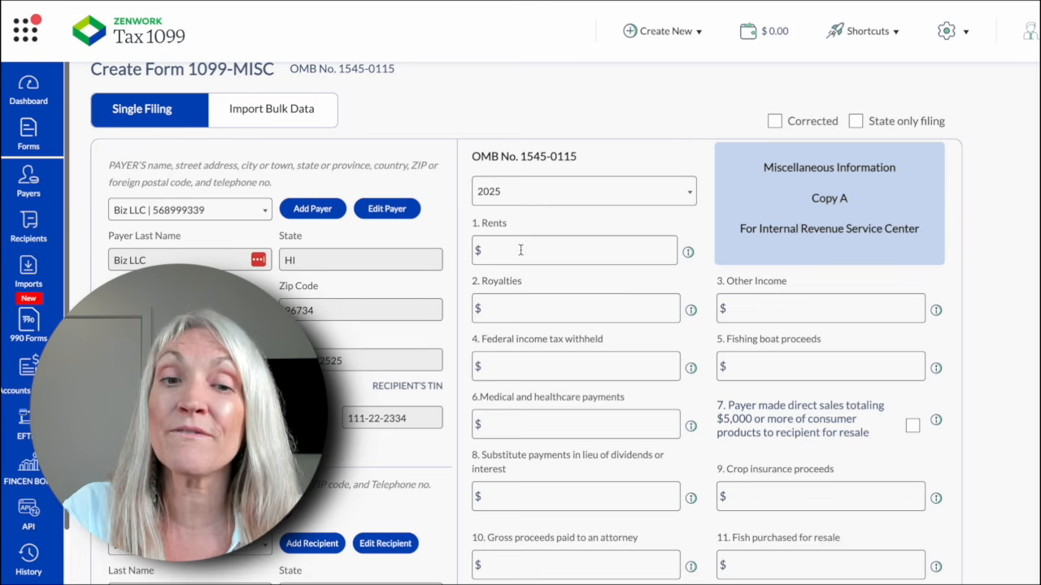
pyautogui.write('10000')
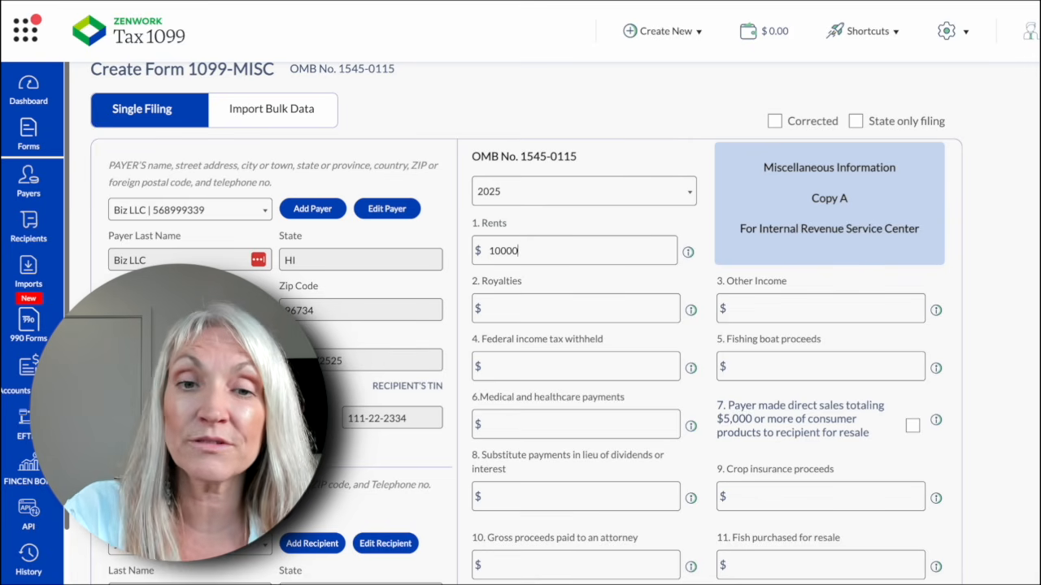
# Review the remaining 1099-MISC boxes, from royalties and other income through the state tax fields
pyautogui.scroll(-1, 529, 305)
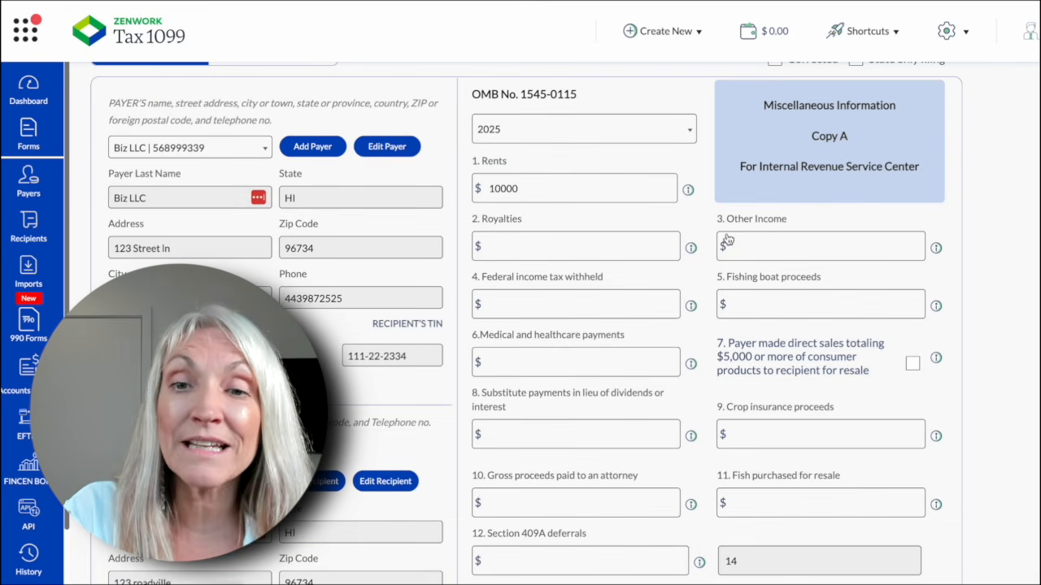
pyautogui.click(726, 219)
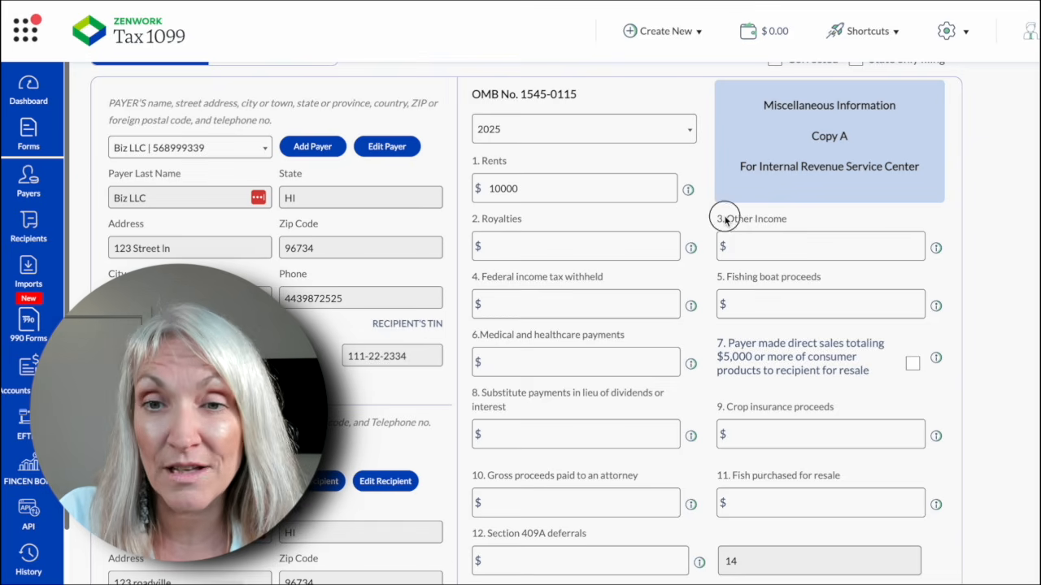
pyautogui.scroll(-1, 726, 220)
pyautogui.click(733, 213)
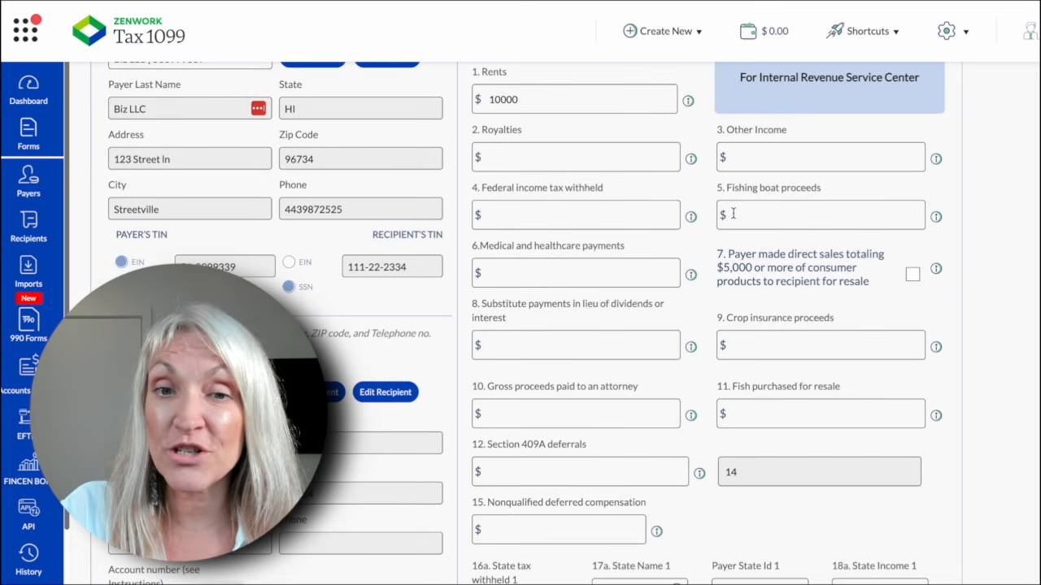
pyautogui.scroll(-1, 732, 213)
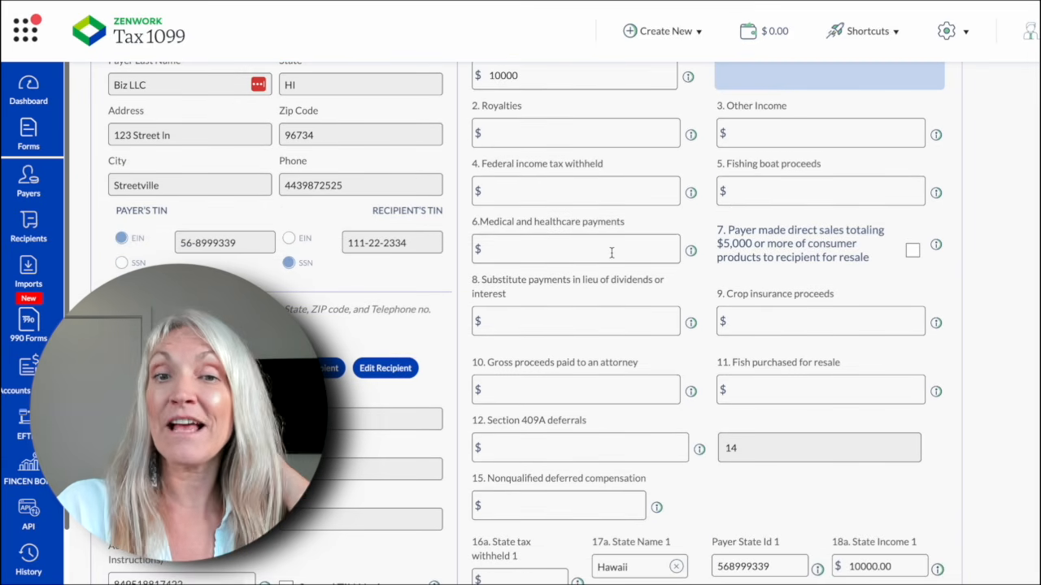
pyautogui.scroll(-1, 611, 253)
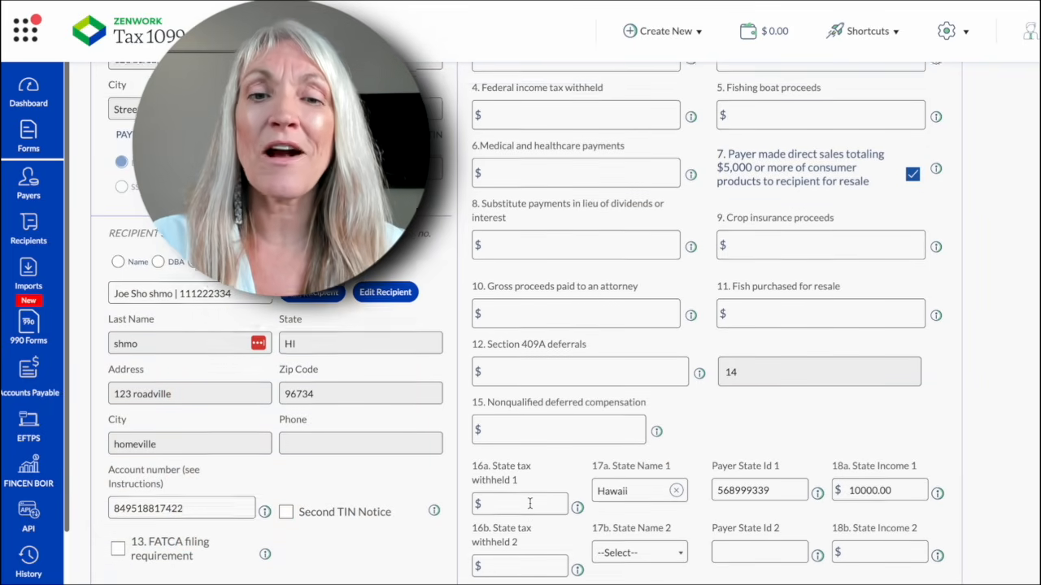
# Check the state fields and rents amount on the 1099-MISC, and save the form to continue to the unsubmitted forms
pyautogui.scroll(-1, 530, 504)
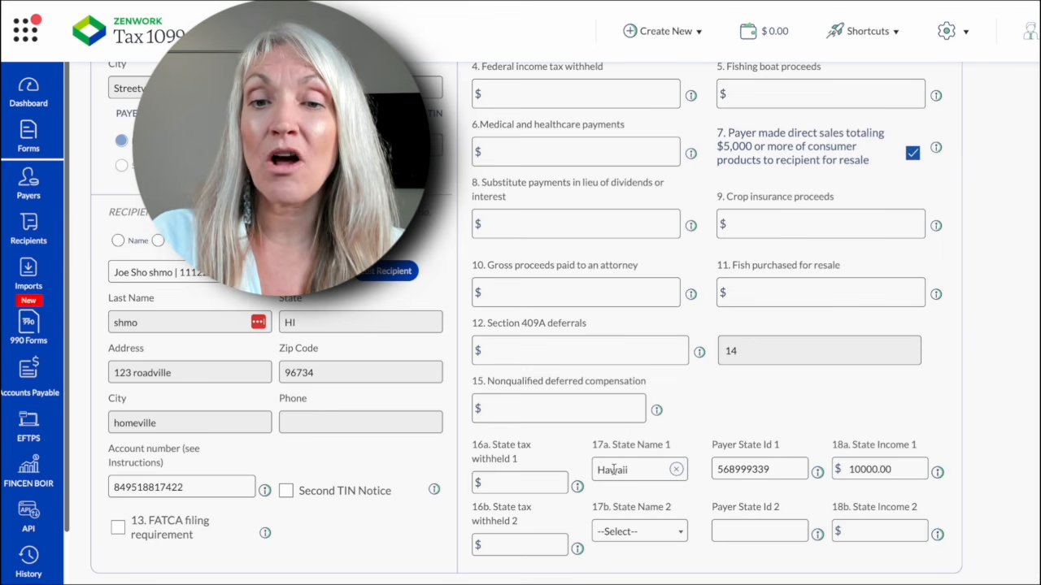
pyautogui.scroll(-1, 610, 469)
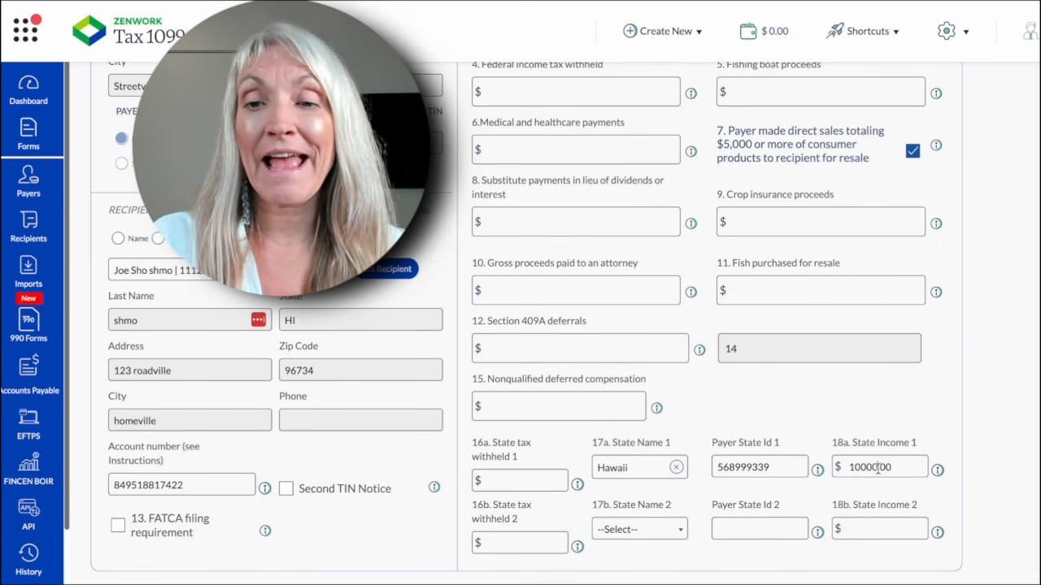
pyautogui.scroll(3, 876, 467)
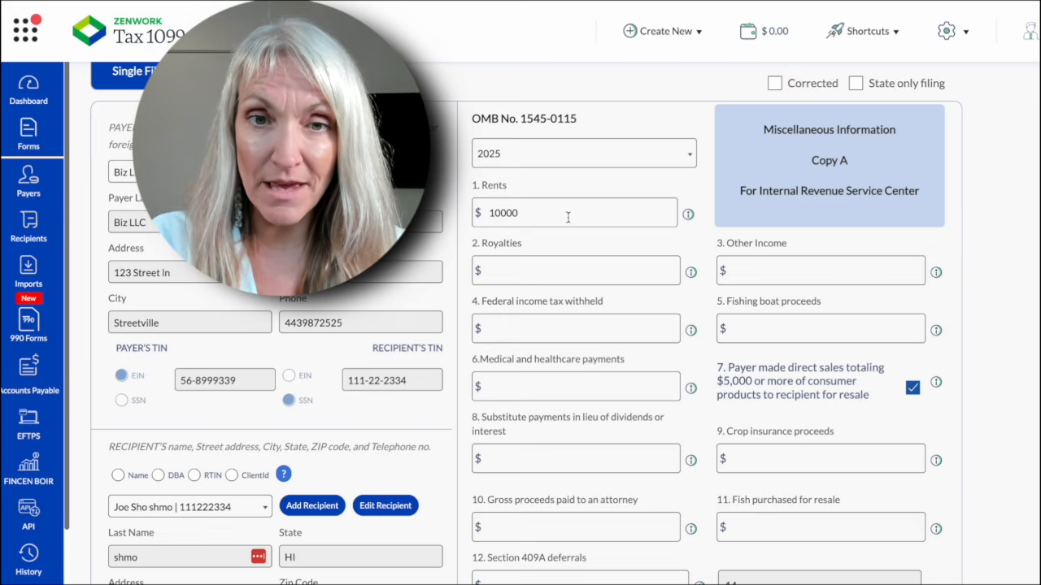
pyautogui.scroll(-3, 808, 419)
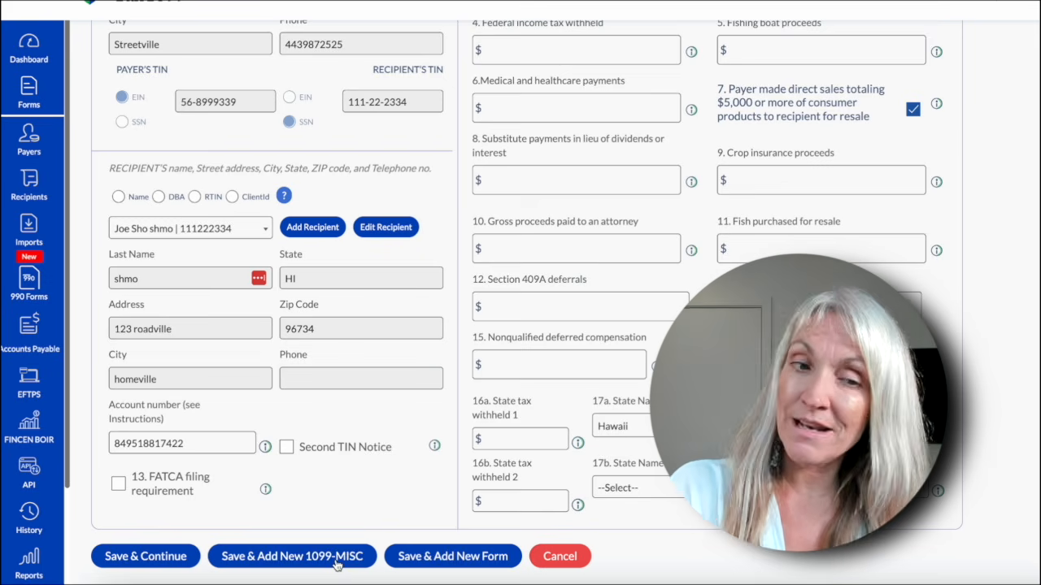
pyautogui.click(165, 557)
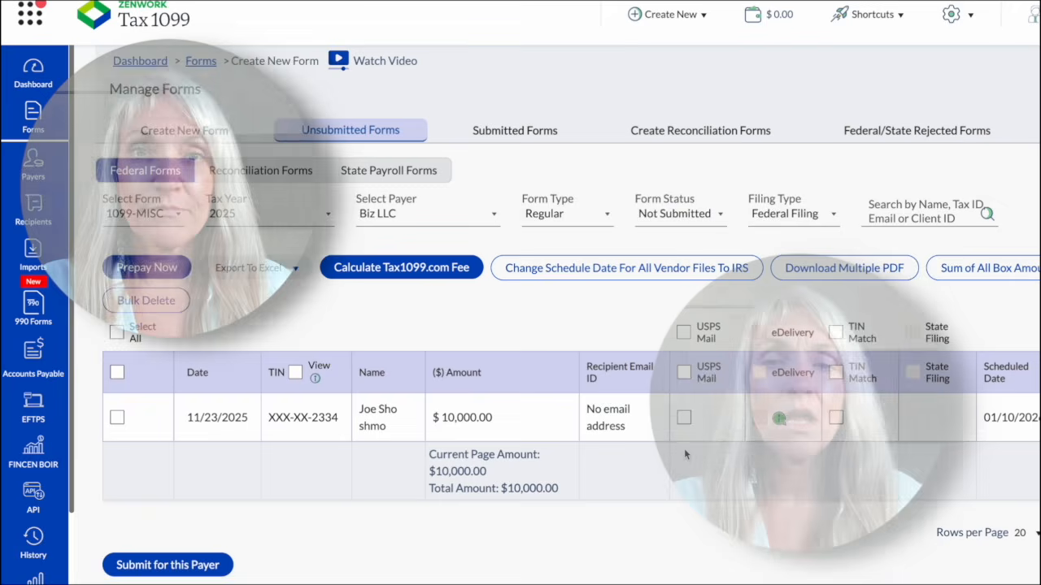
# Try the USPS Mail and eDelivery options for the unsubmitted 1099-MISC, leaving both deselected
pyautogui.click(680, 392)
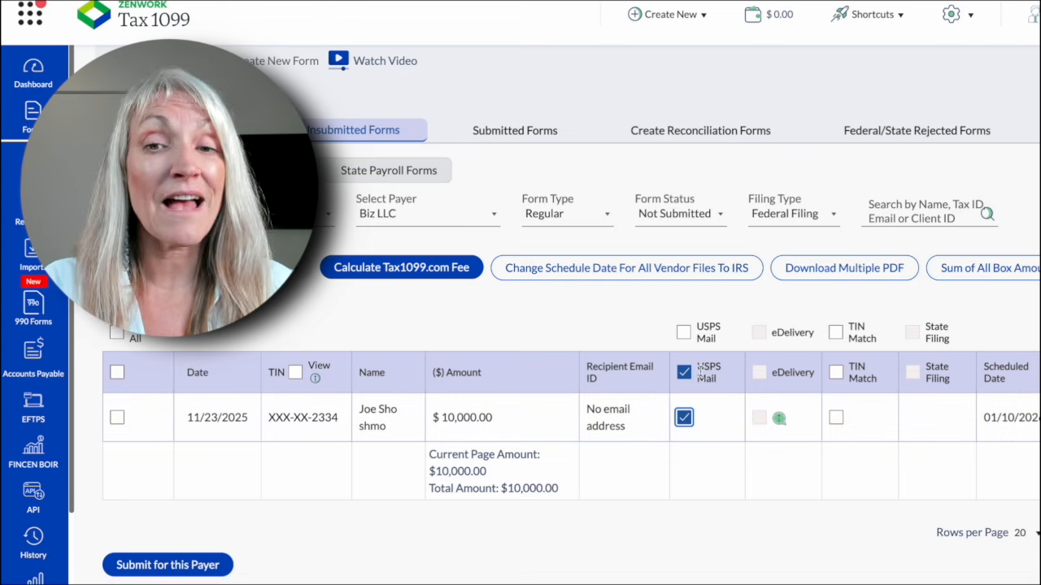
pyautogui.click(683, 417)
pyautogui.click(761, 418)
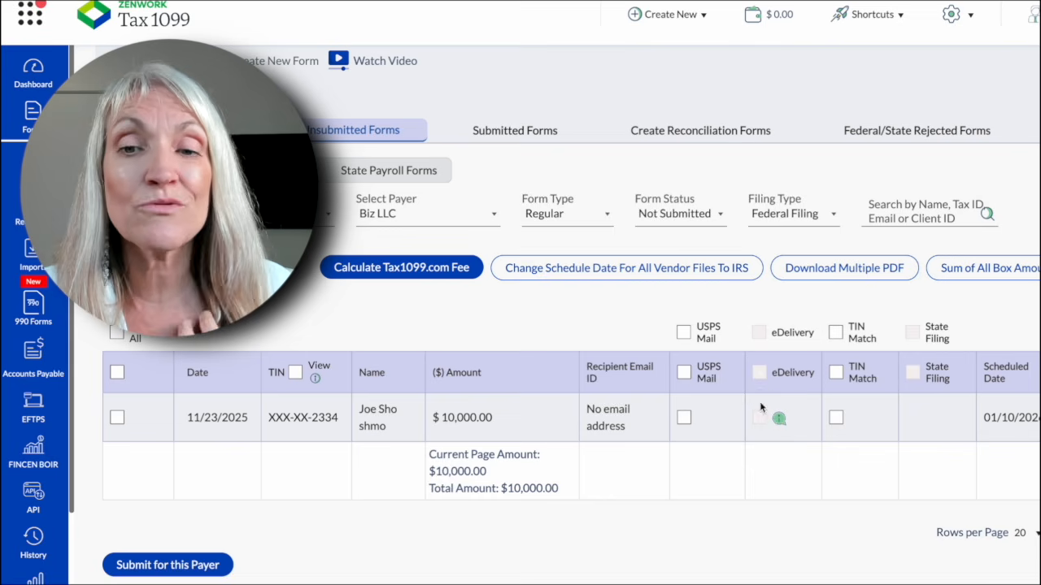
pyautogui.moveTo(779, 422)
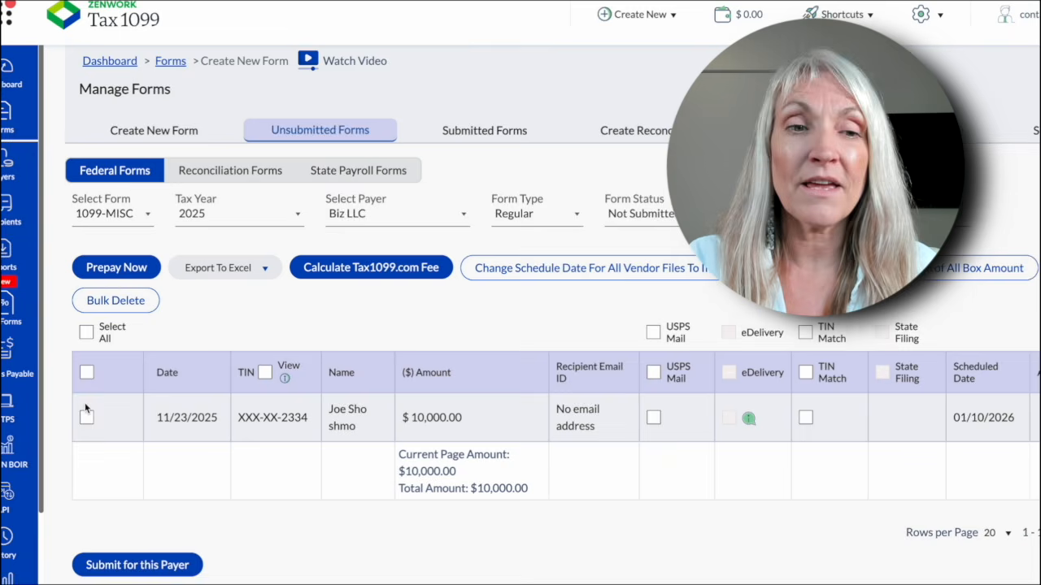
# Start submitting the 1099-MISC for Biz LLC without USPS Mail or eDelivery, and enter coupon BFCOACH15 in the billing details
pyautogui.click(86, 416)
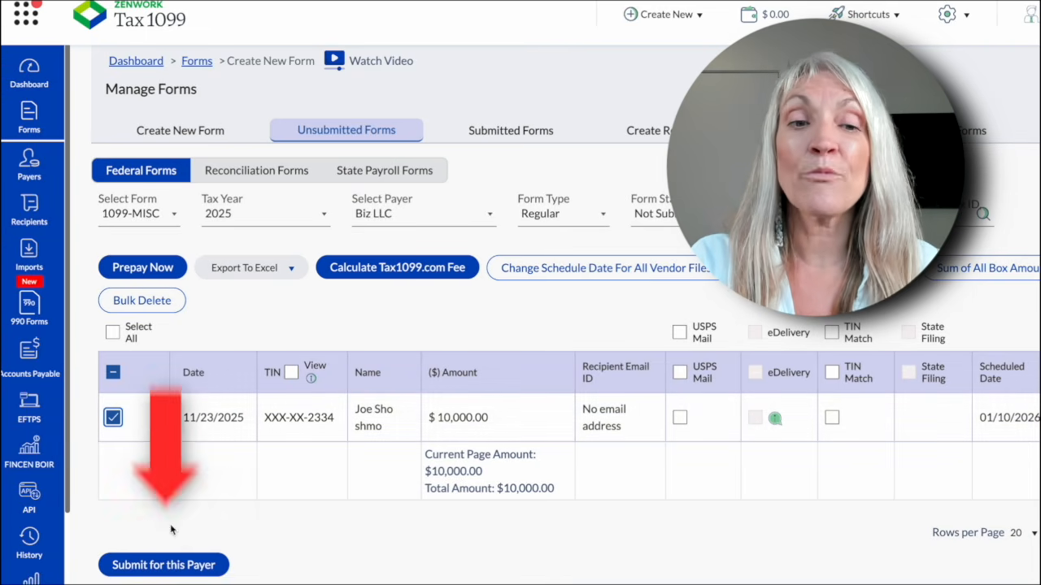
pyautogui.click(161, 567)
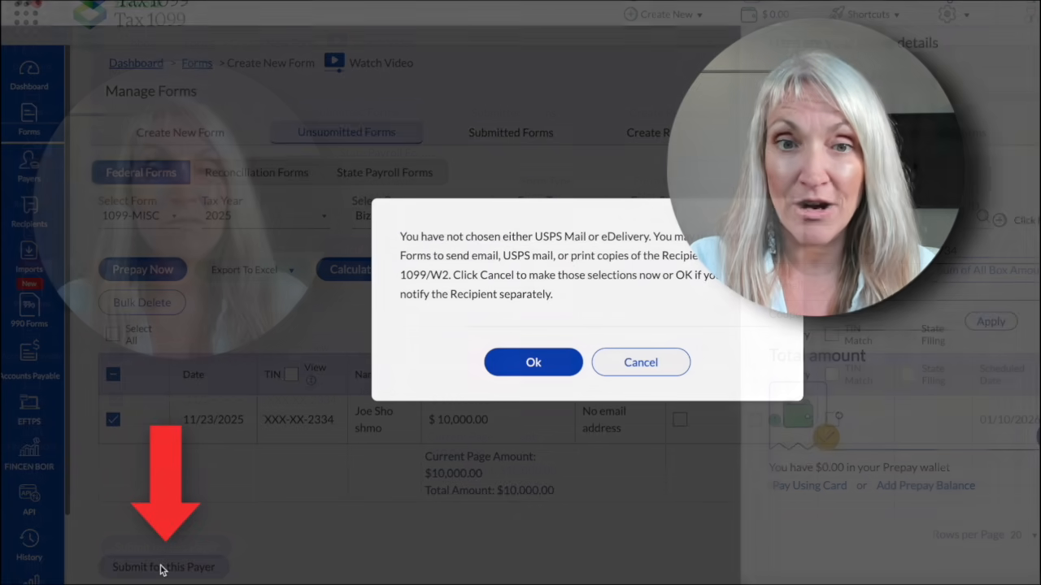
pyautogui.click(534, 362)
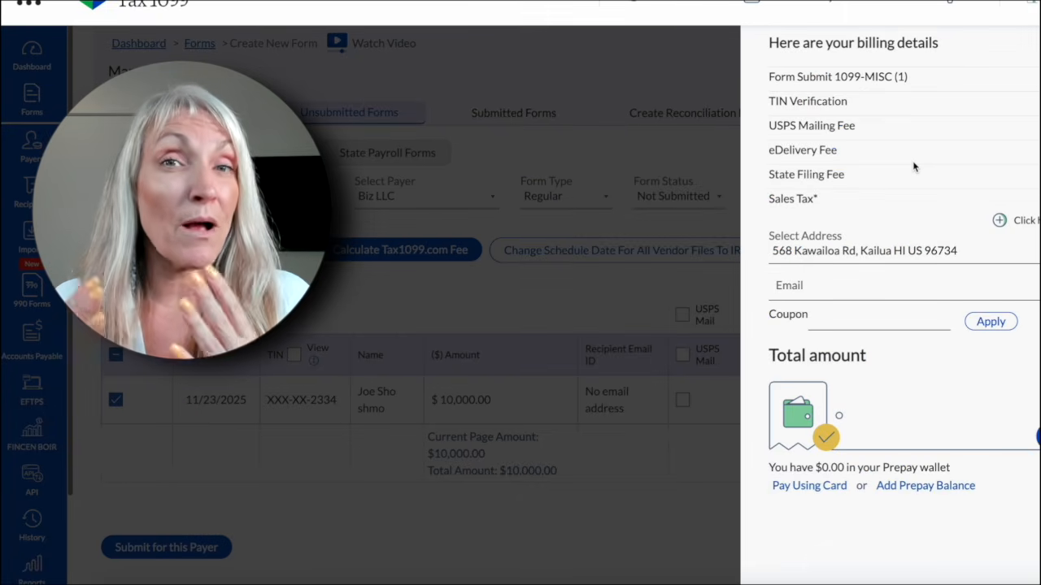
pyautogui.click(818, 320)
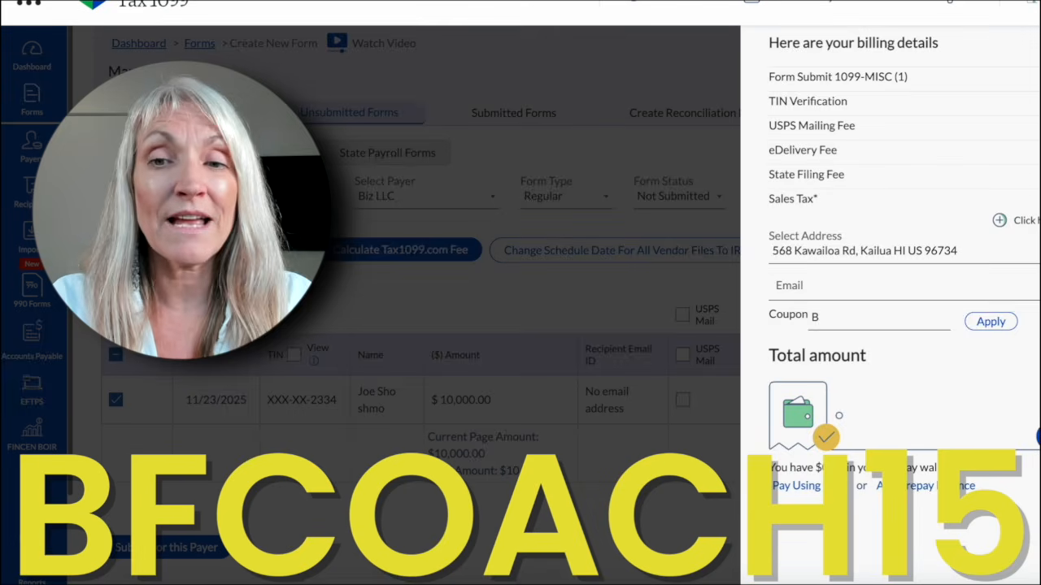
pyautogui.write('BFCOACH15')
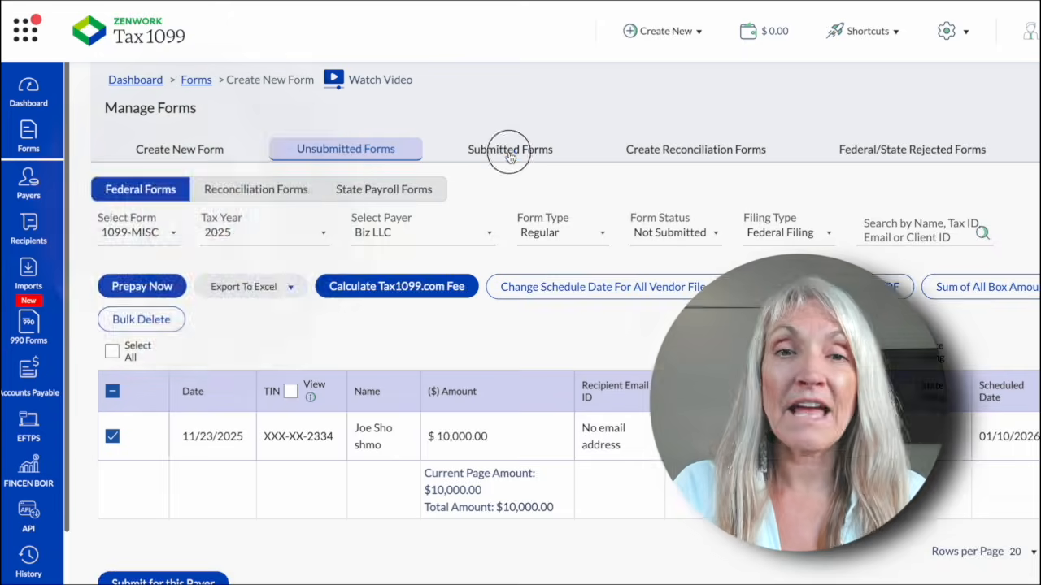
# View the submitted forms list and the federal/state rejected forms list
pyautogui.click(510, 152)
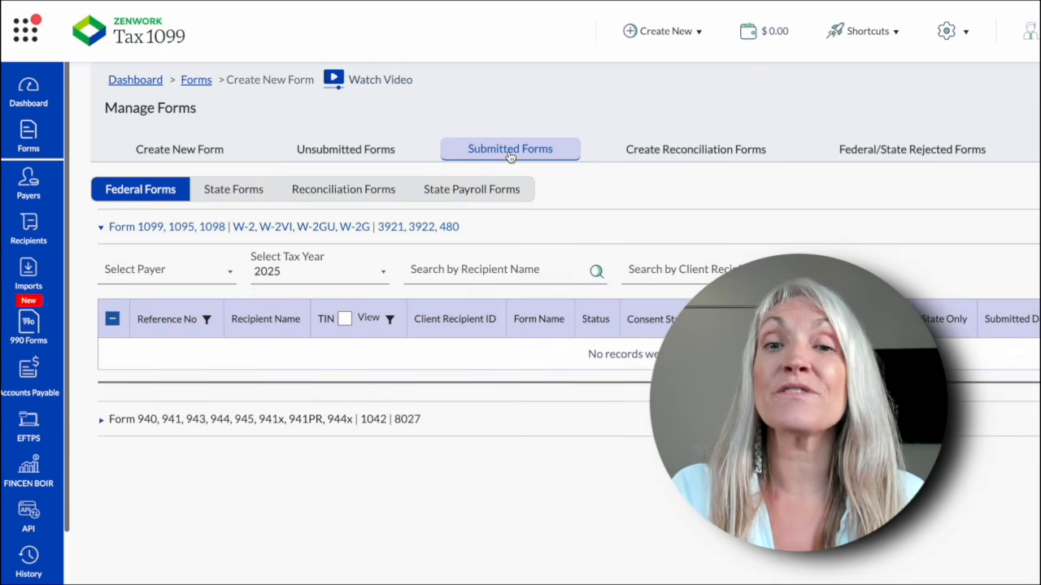
pyautogui.click(925, 152)
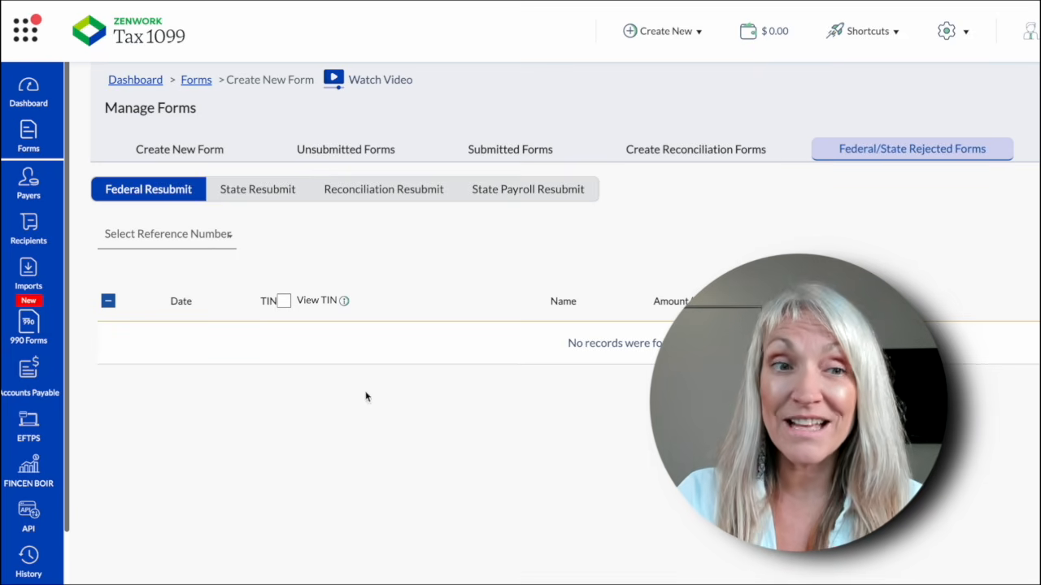
# Open the recipient management page
pyautogui.click(46, 235)
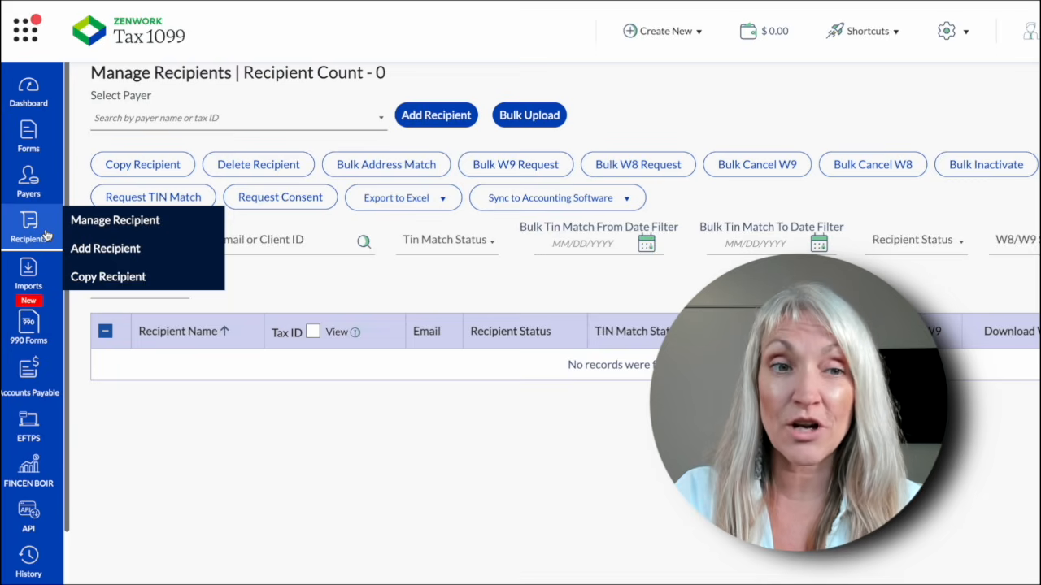